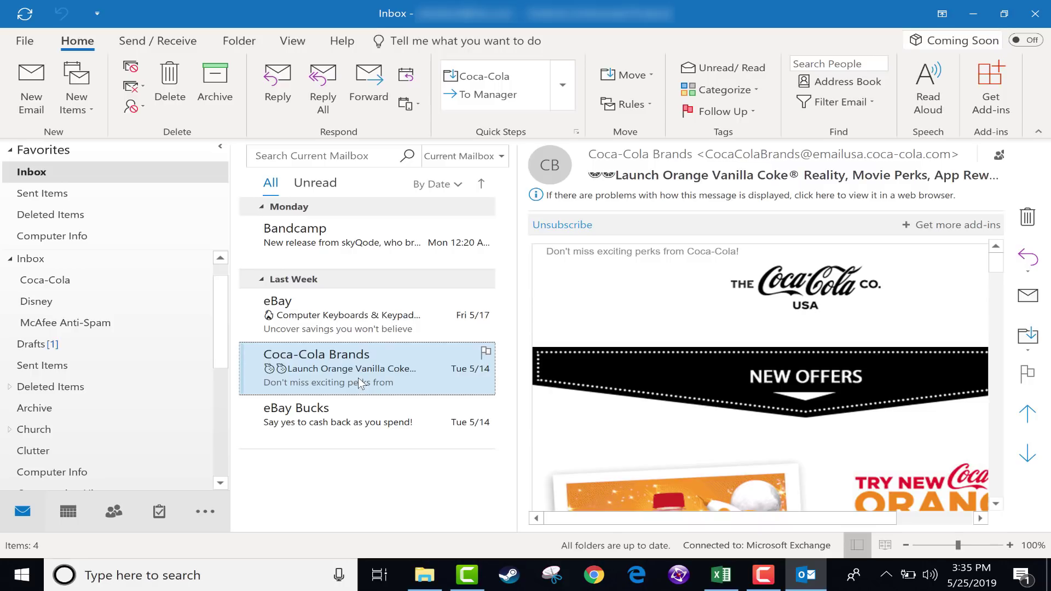
Toggle the Coca-Cola Brands message between unread and read, including with Ctrl+U and Ctrl+Q.
right_click(358, 377)
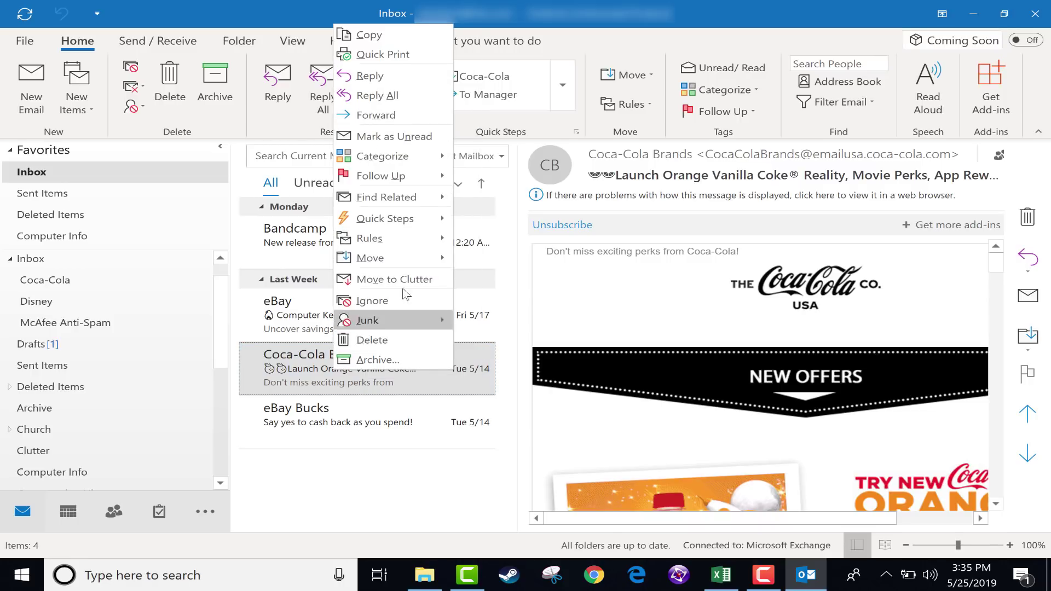
left_click(429, 136)
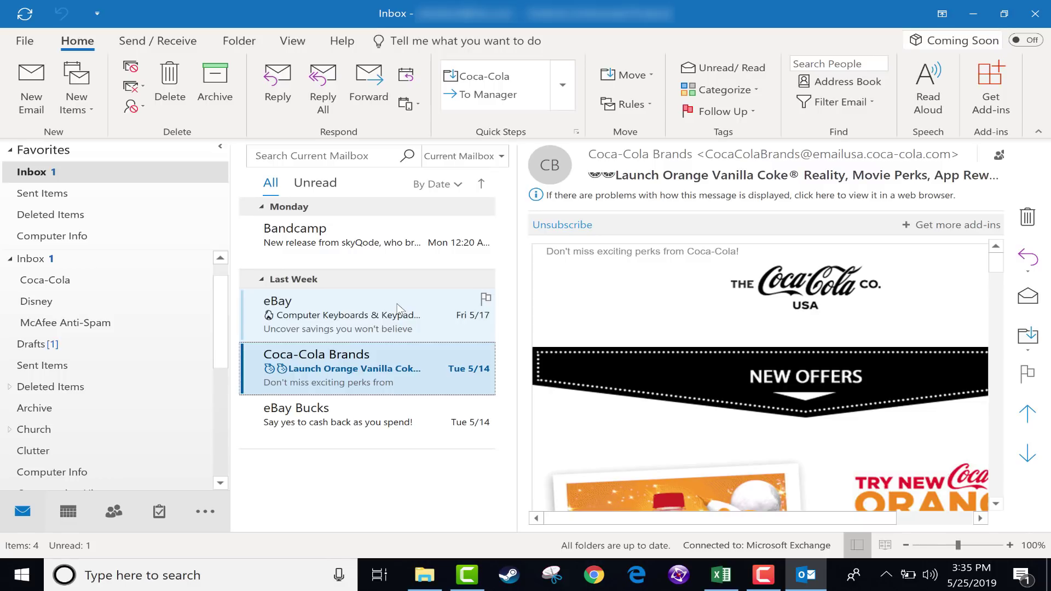
left_click(383, 388)
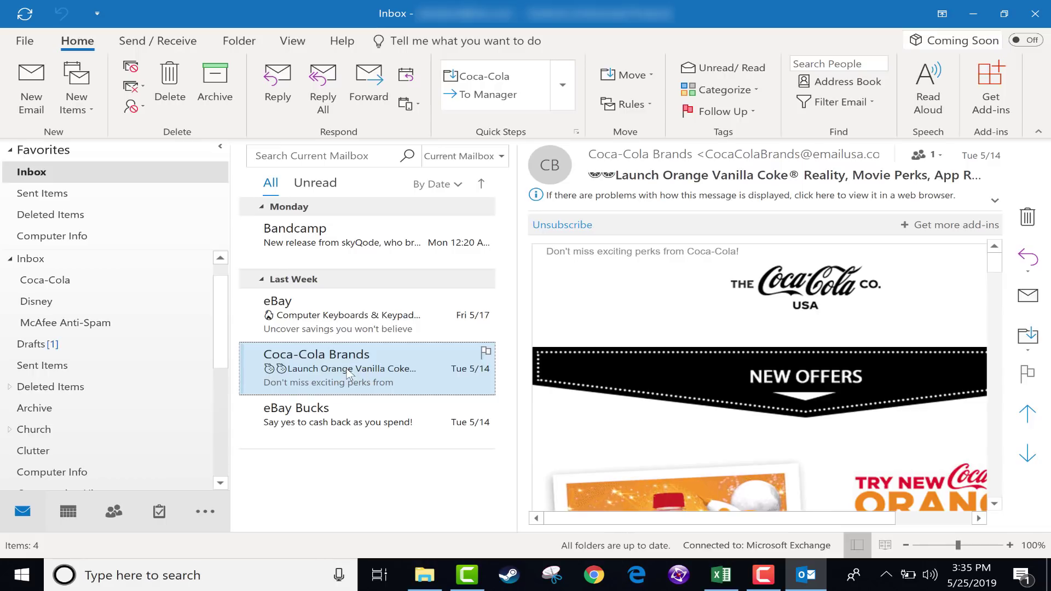
key("ctrl+u")
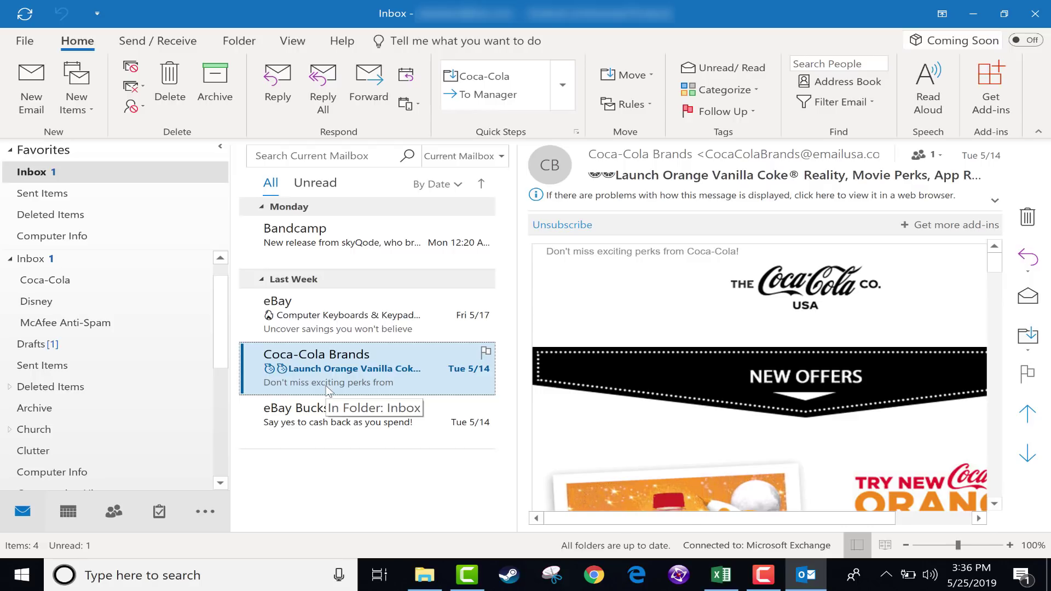
key("ctrl+q")
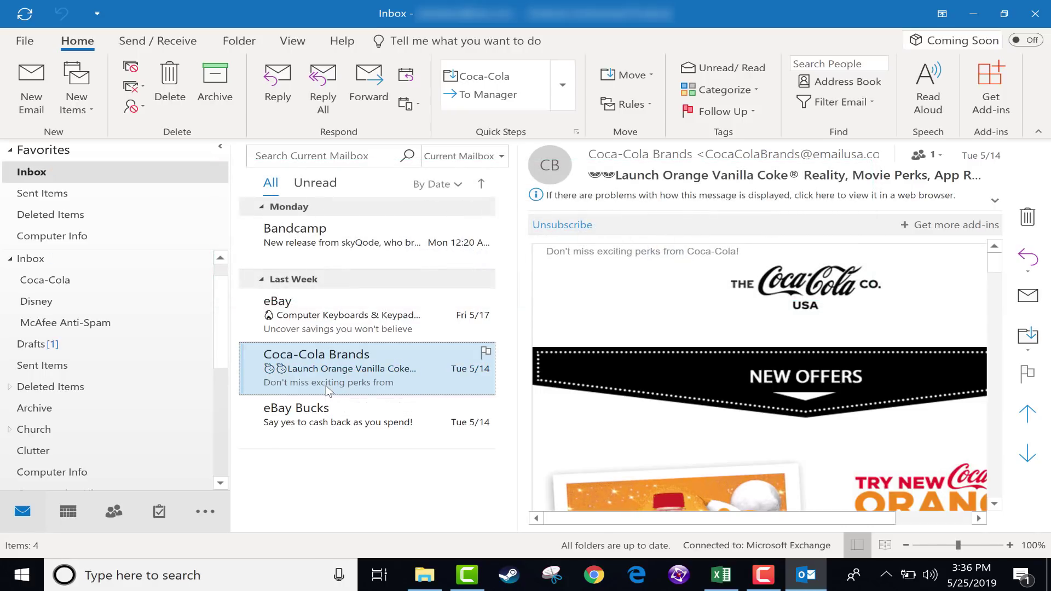
Reply to the Coca-Cola Brands message with Ctrl+R, type filler text, and discard the draft.
key("ctrl+r")
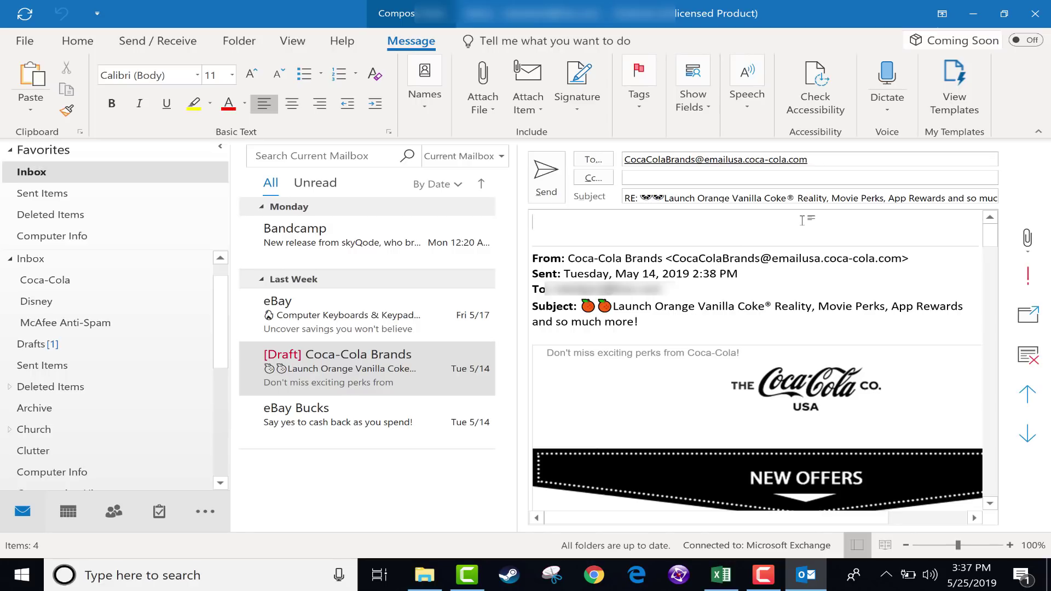
type("aklfjlasjlkflkasjdlfkjaf")
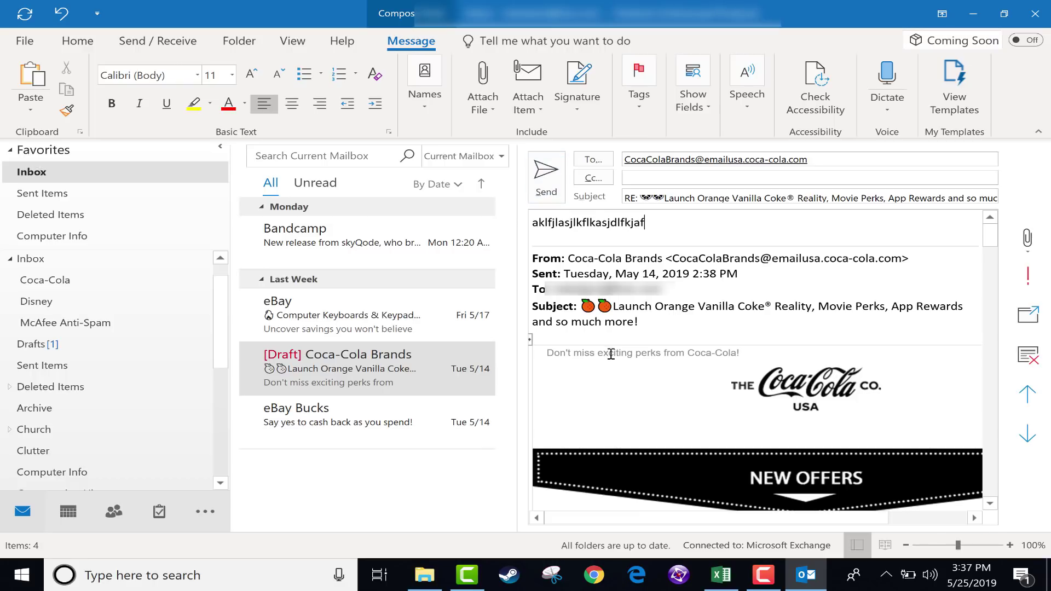
left_click(391, 379)
Forward the Coca-Cola Brands message with Ctrl+F and place the cursor in its body.
key("ctrl+f")
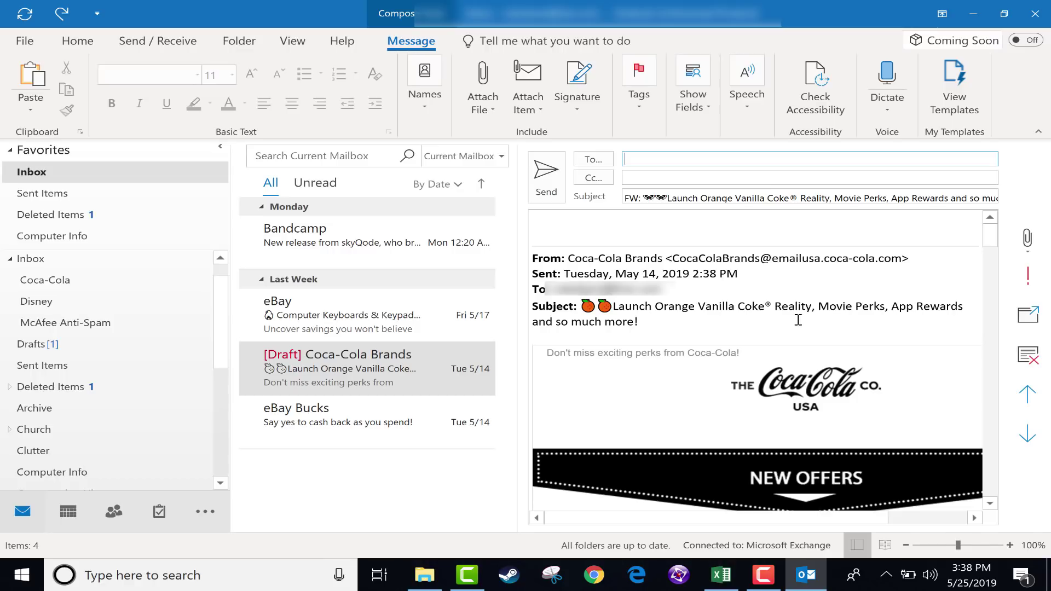
left_click(662, 225)
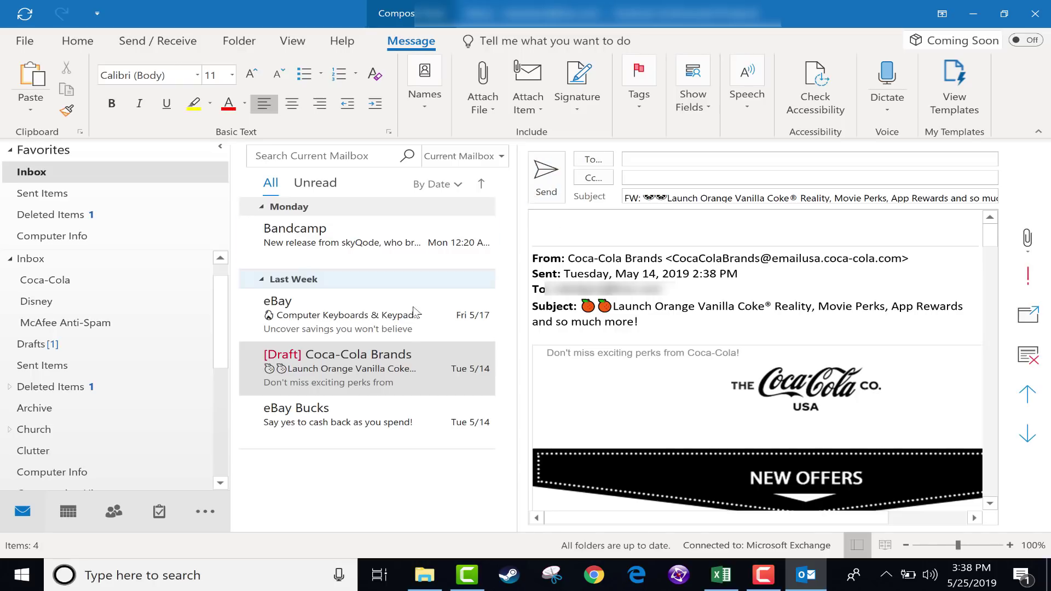
Discard the forward draft, then open a blank email with Ctrl+N and close it unsaved.
key("ctrl+d")
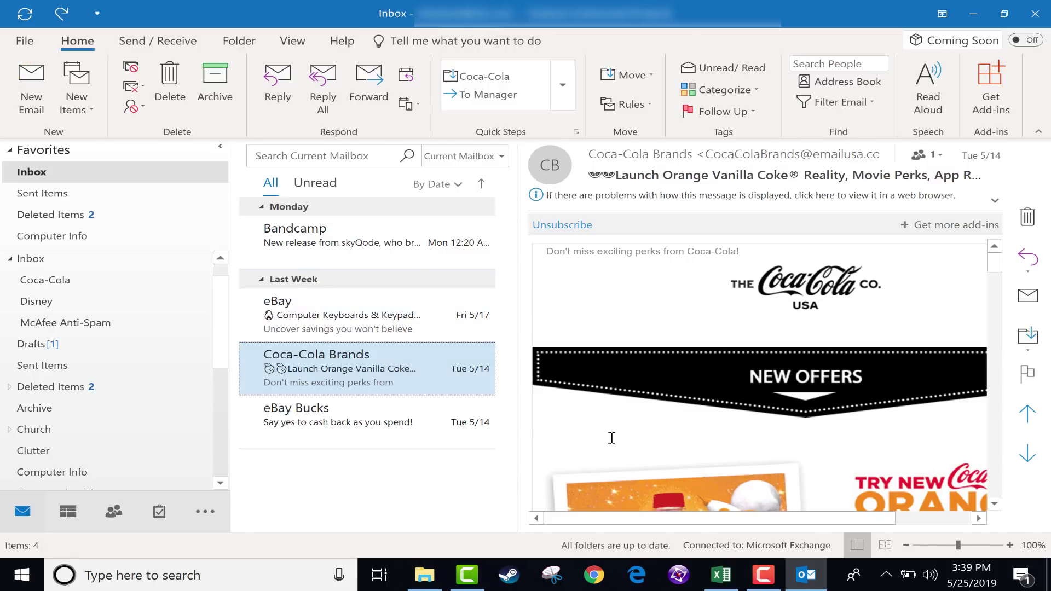
key("ctrl+n")
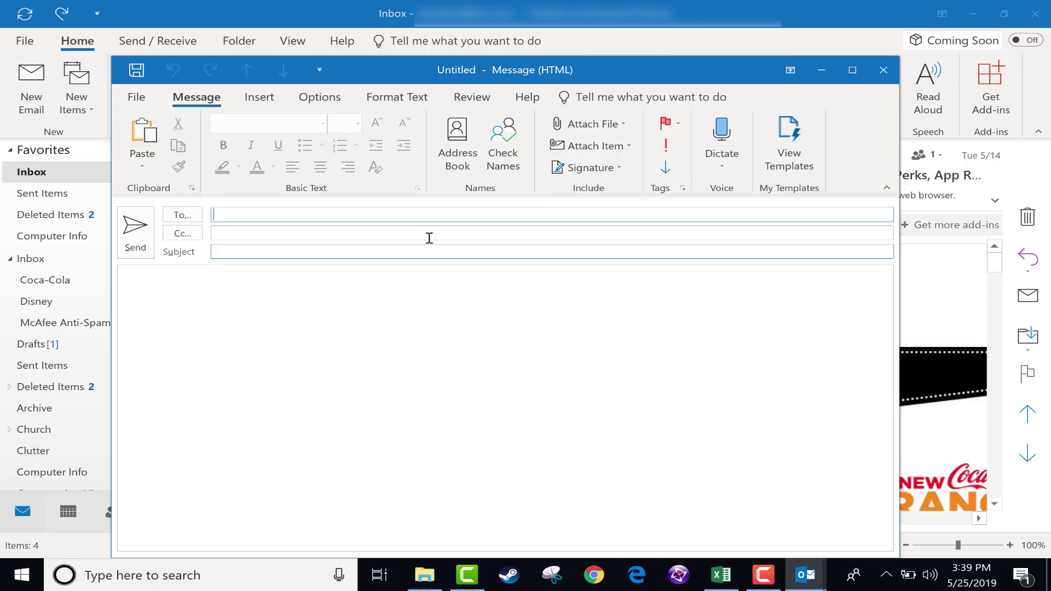
left_click(234, 308)
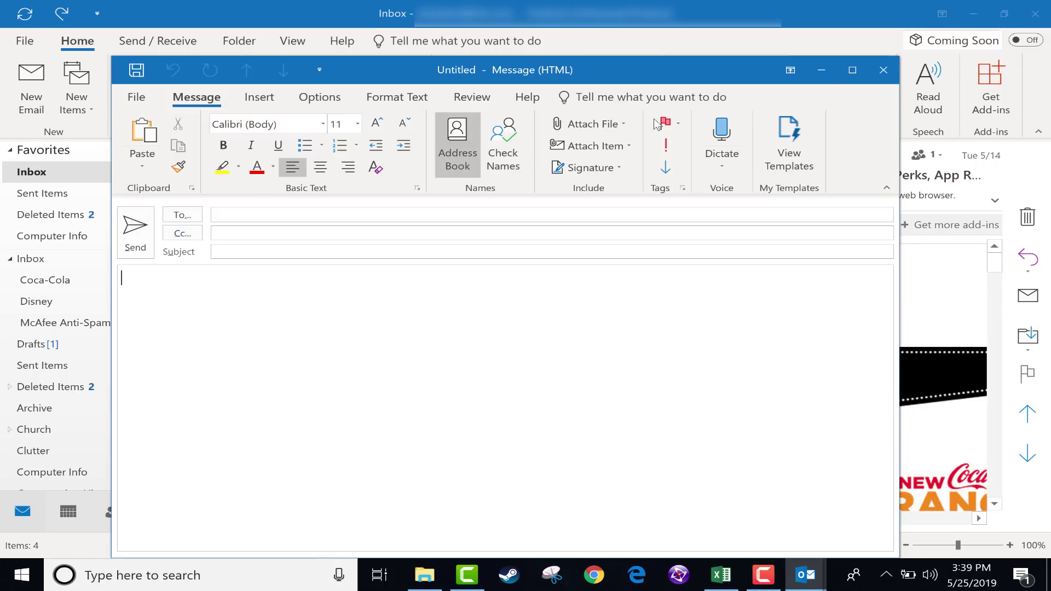
key("Escape")
left_click(525, 334)
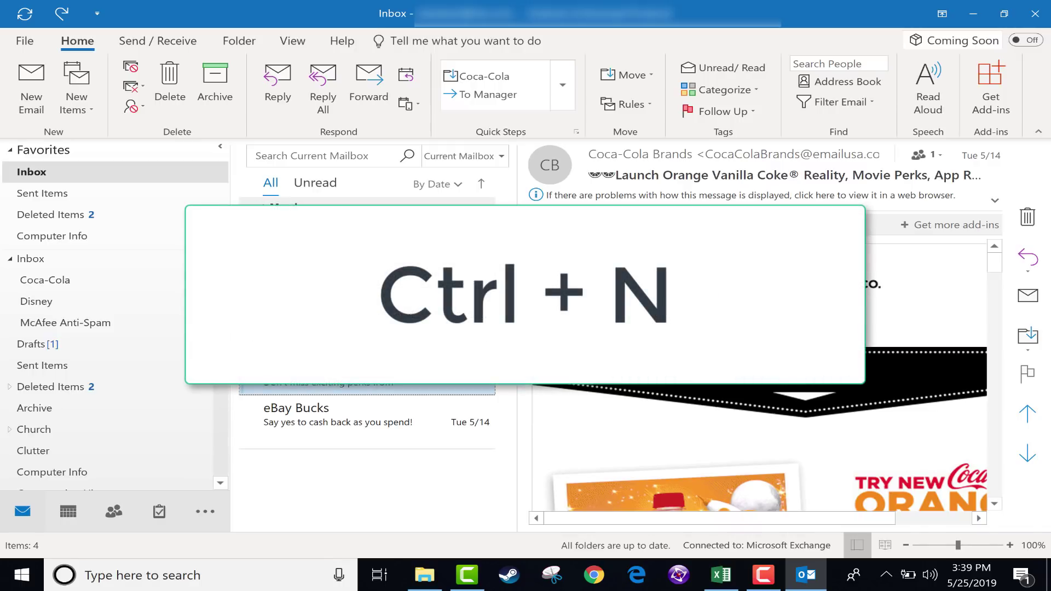
key("ctrl+n")
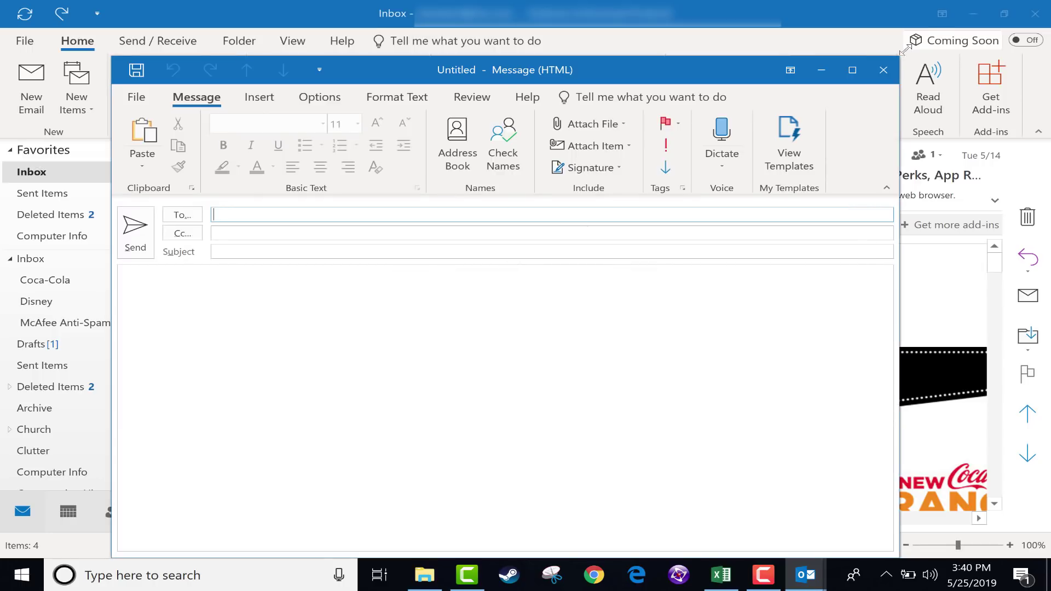
left_click(883, 70)
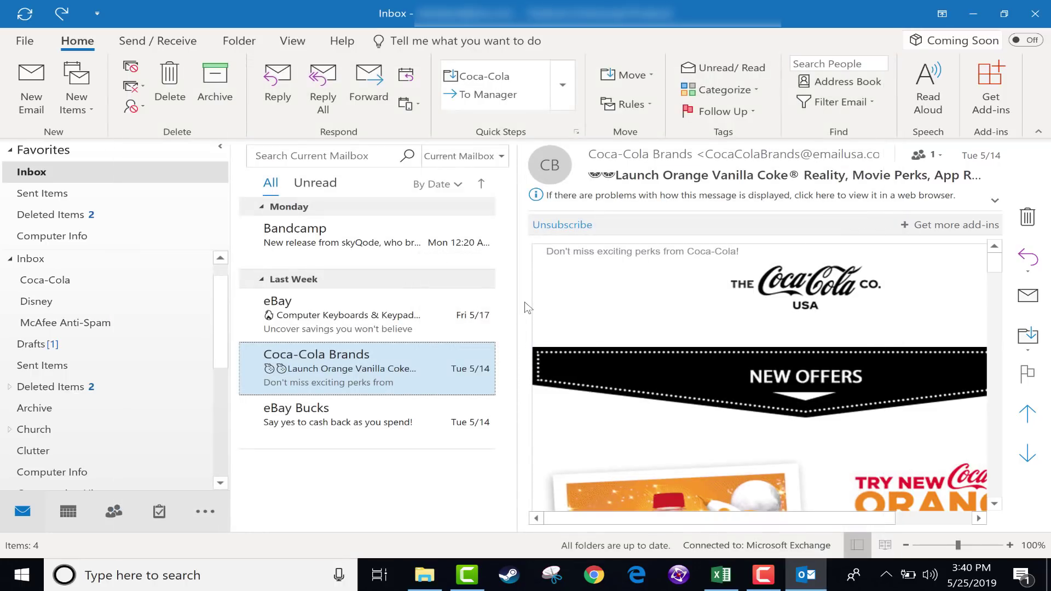
key("ctrl+n")
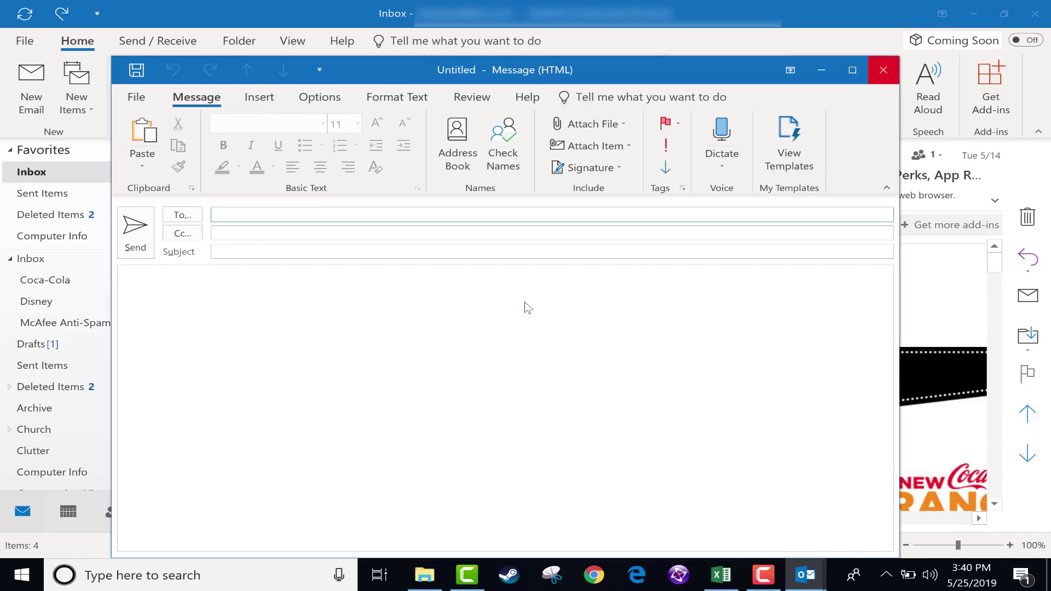
key("Escape")
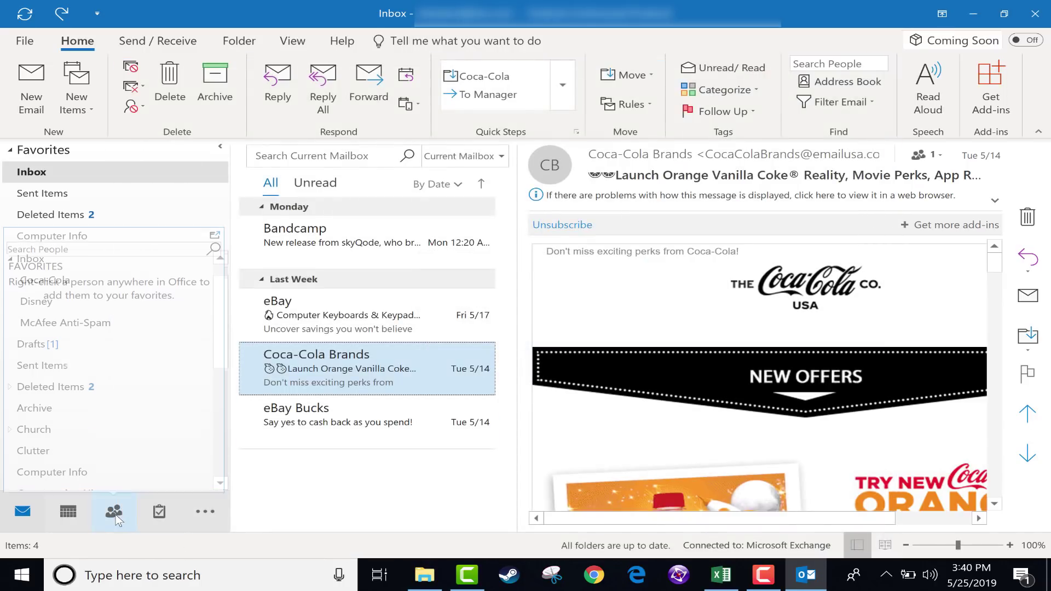
From People, create a new item with Ctrl+Shift+M and close the blank message.
left_click(114, 514)
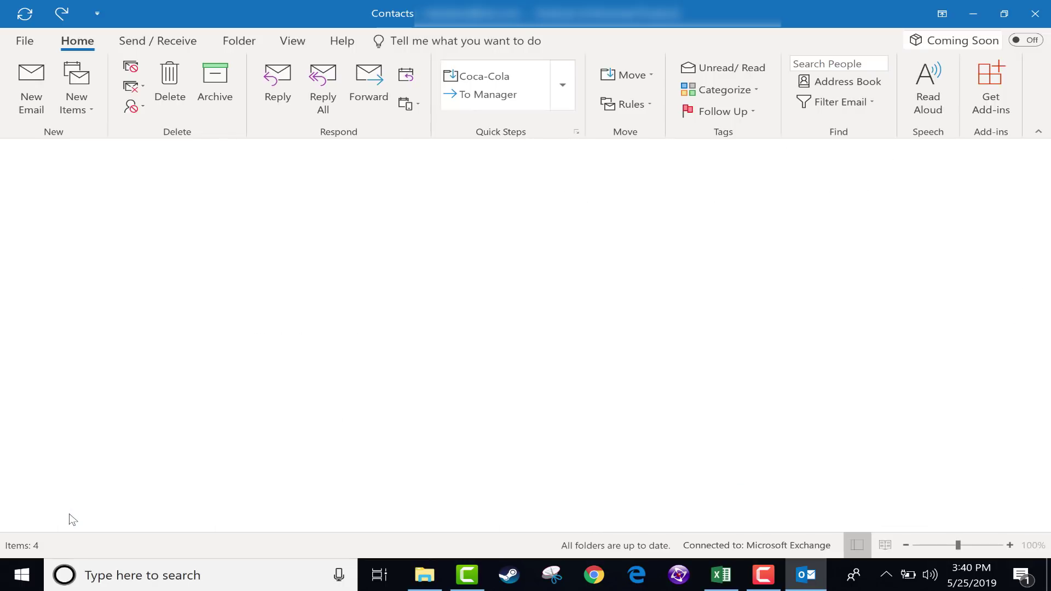
mouse_move(117, 509)
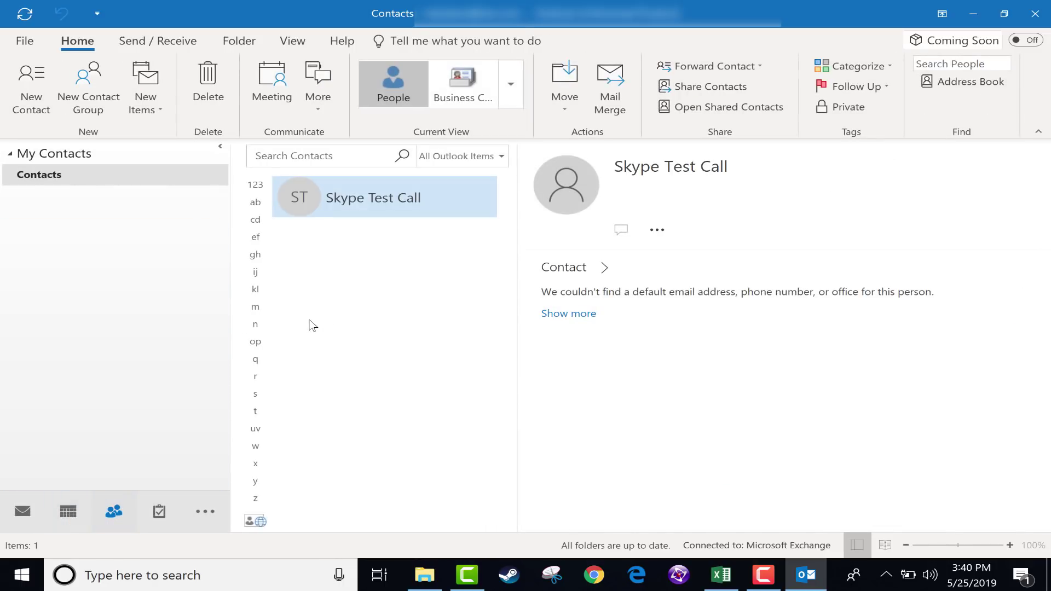
key("ctrl+shift+m")
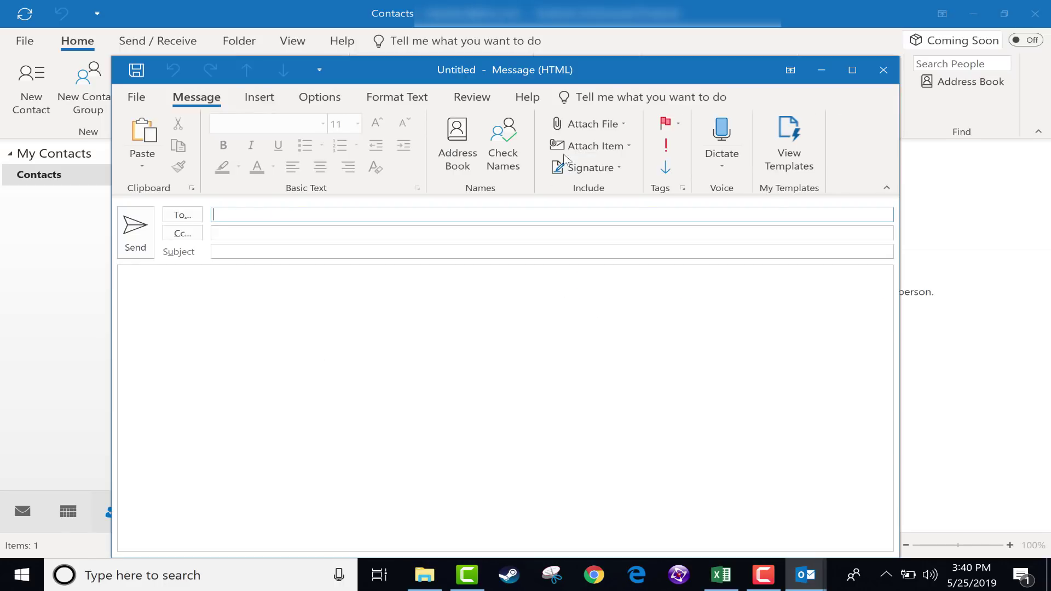
left_click(882, 69)
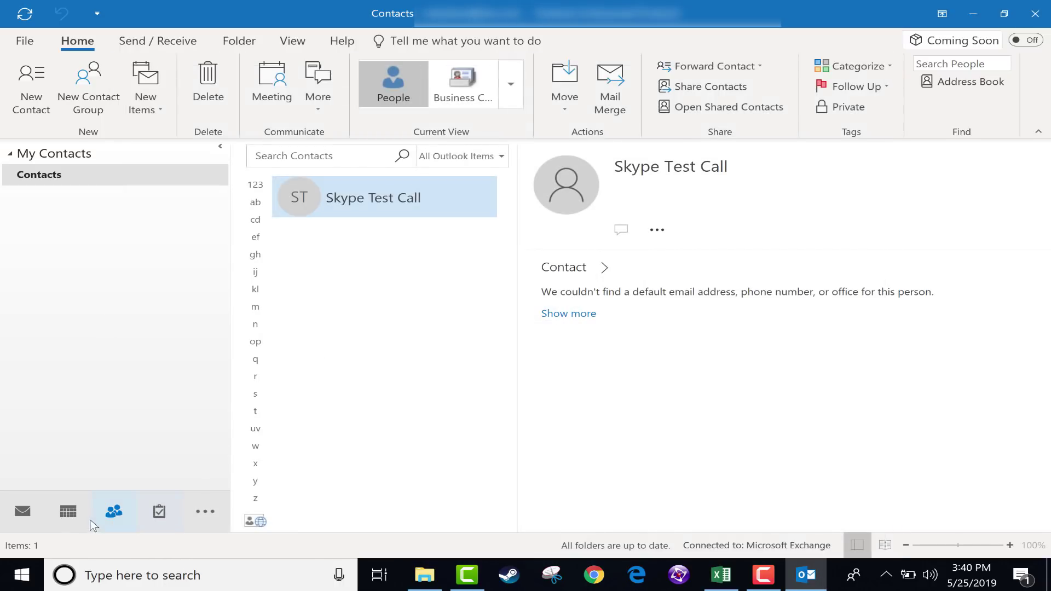
From the Calendar, create a new item with Ctrl+Shift+M and close it without saving.
left_click(69, 510)
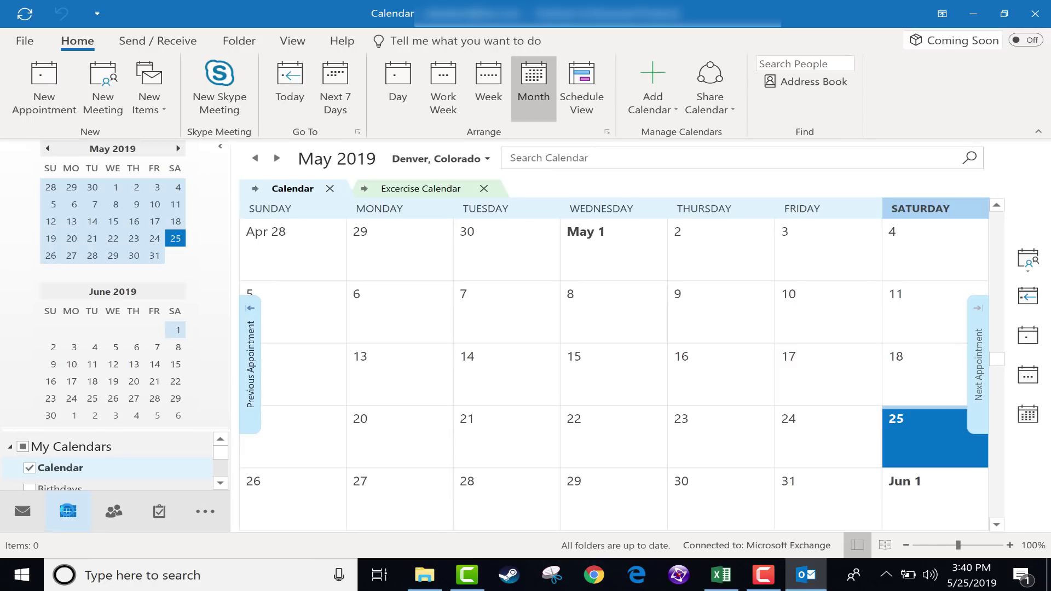
key("ctrl+shift+m")
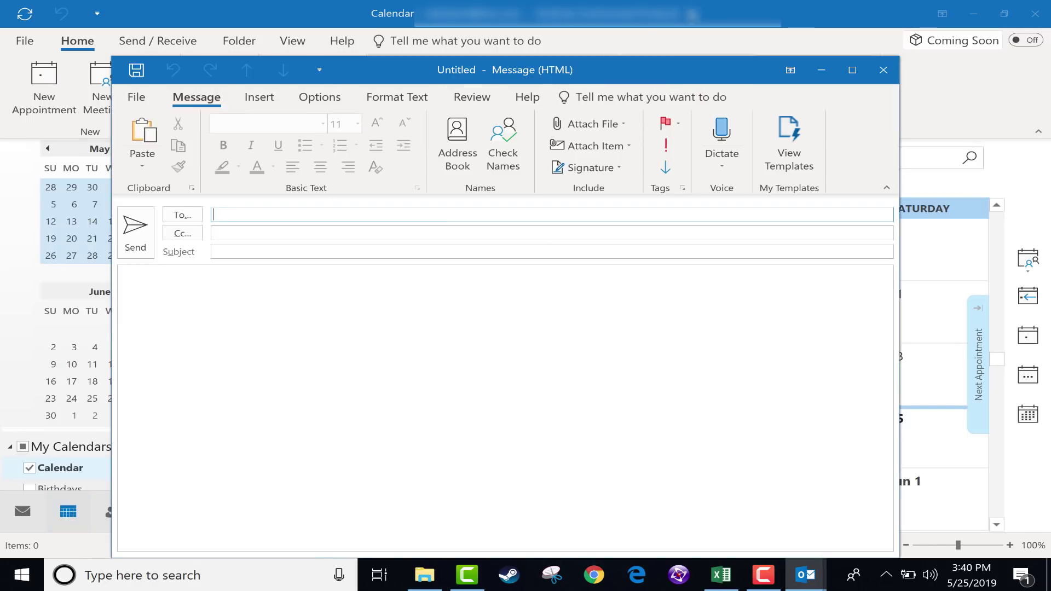
key("Escape")
left_click(525, 332)
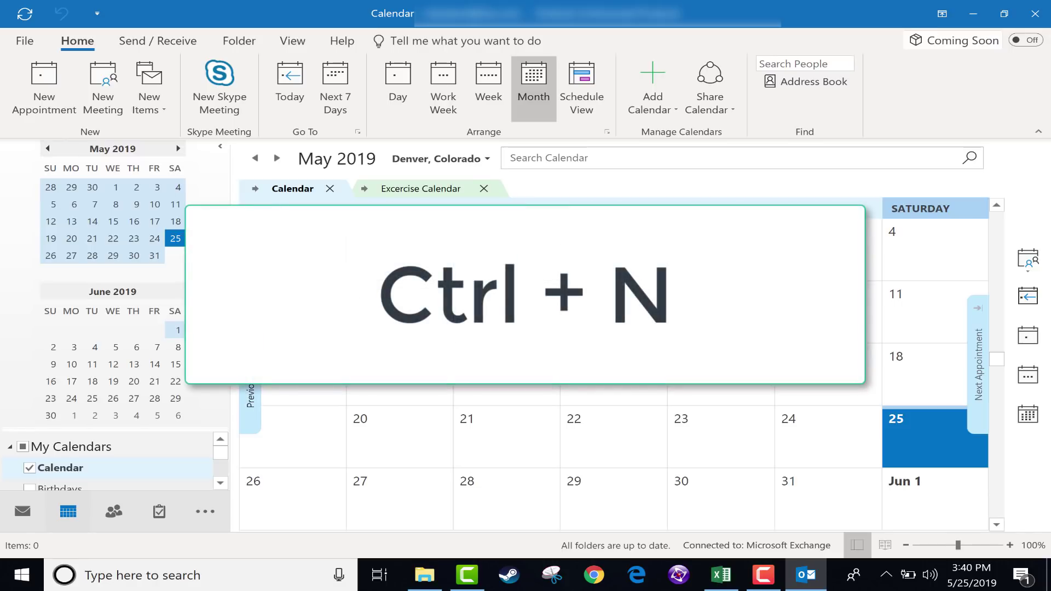
Create a new appointment from the Calendar with Ctrl+N and close it empty.
key("ctrl+n")
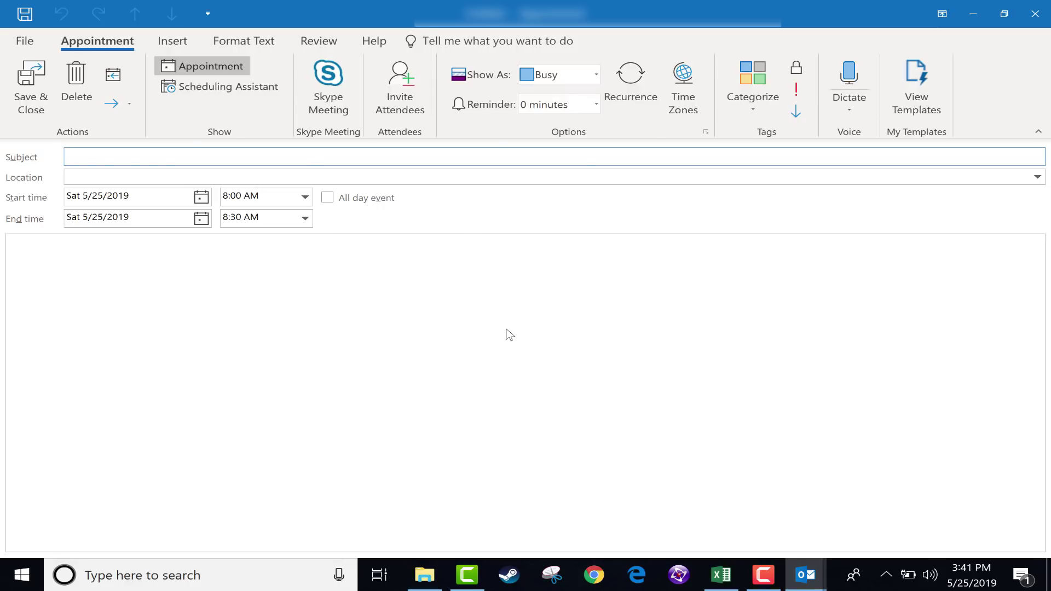
left_click(1034, 13)
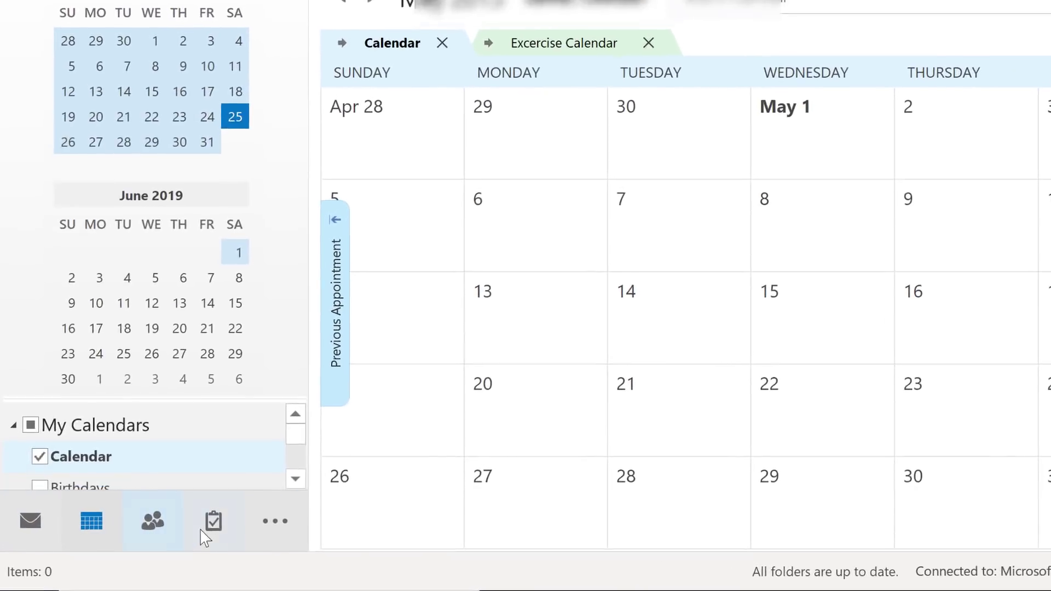
mouse_move(164, 520)
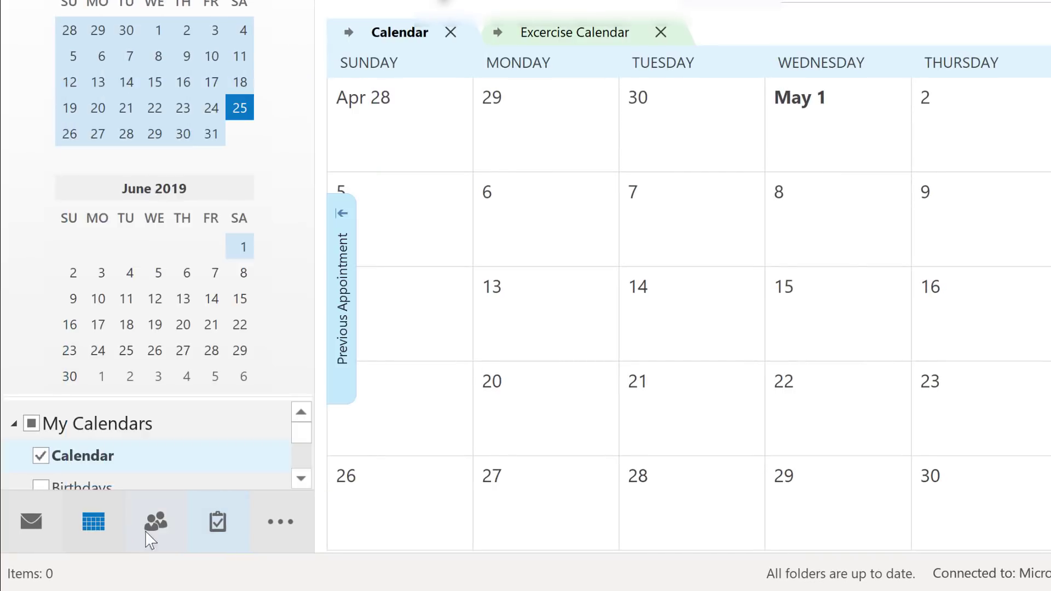
mouse_move(98, 532)
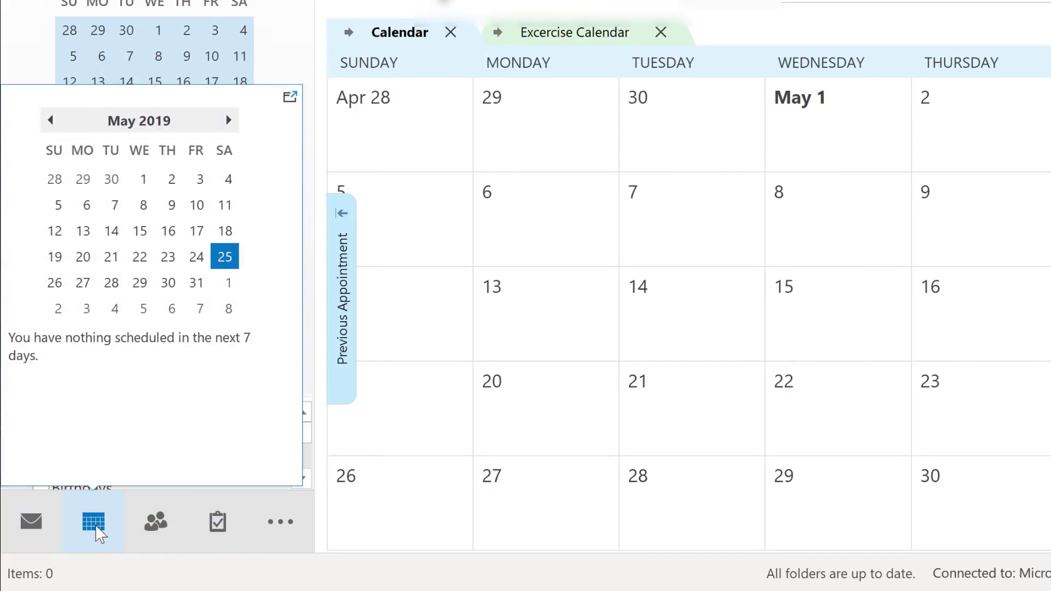
mouse_move(159, 522)
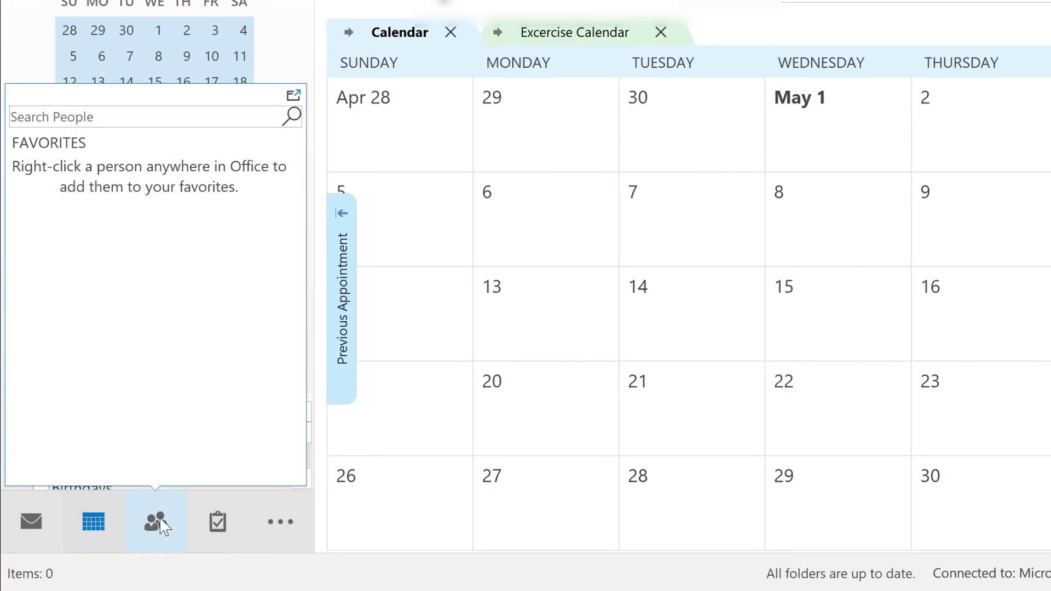
mouse_move(228, 518)
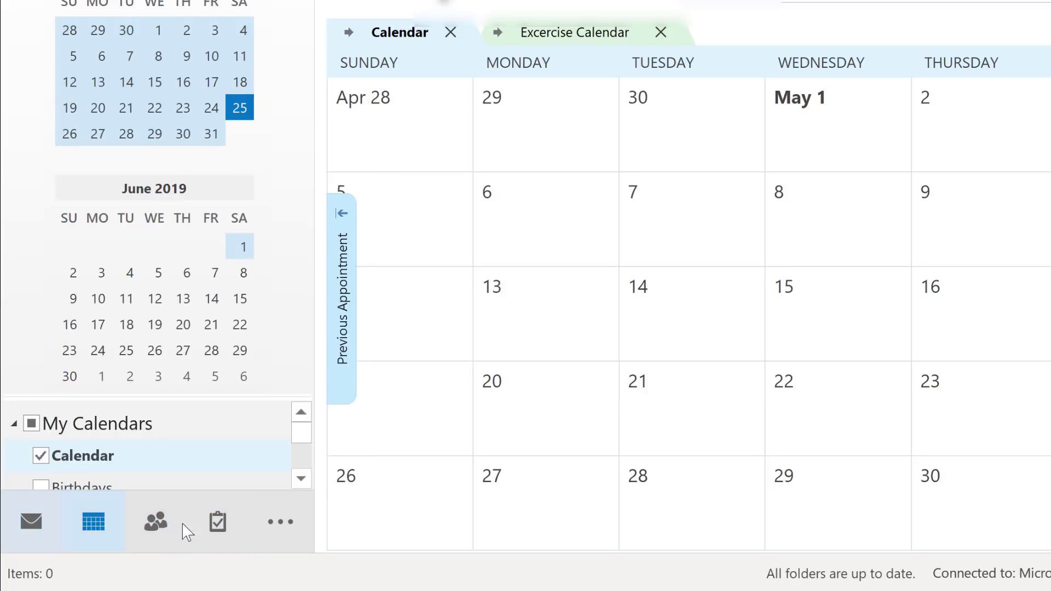
mouse_move(98, 525)
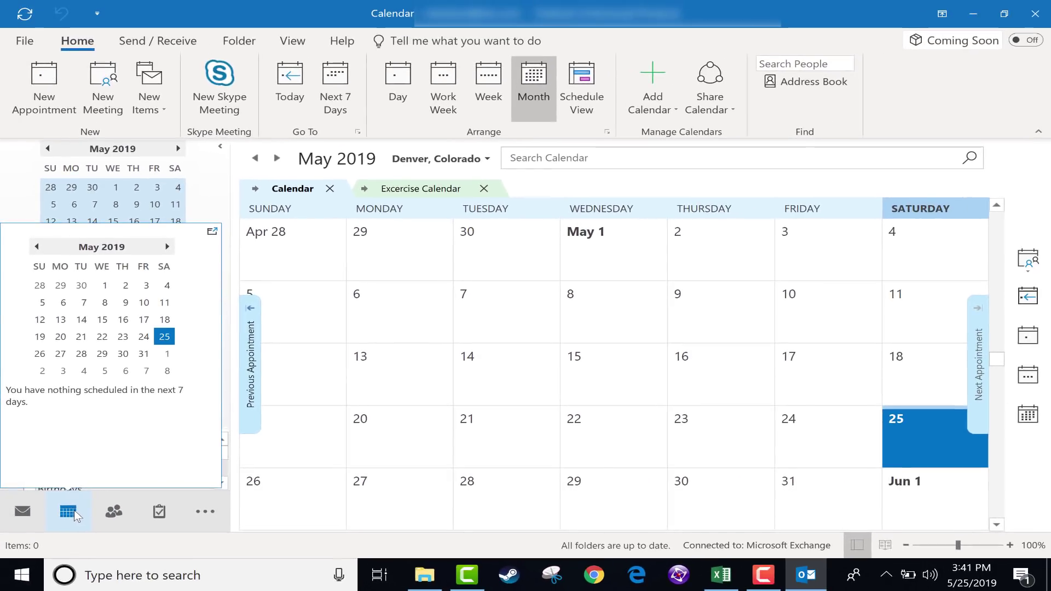
Press Ctrl+Shift+M, then switch to the Contacts folder in People view.
key("ctrl+shift+m")
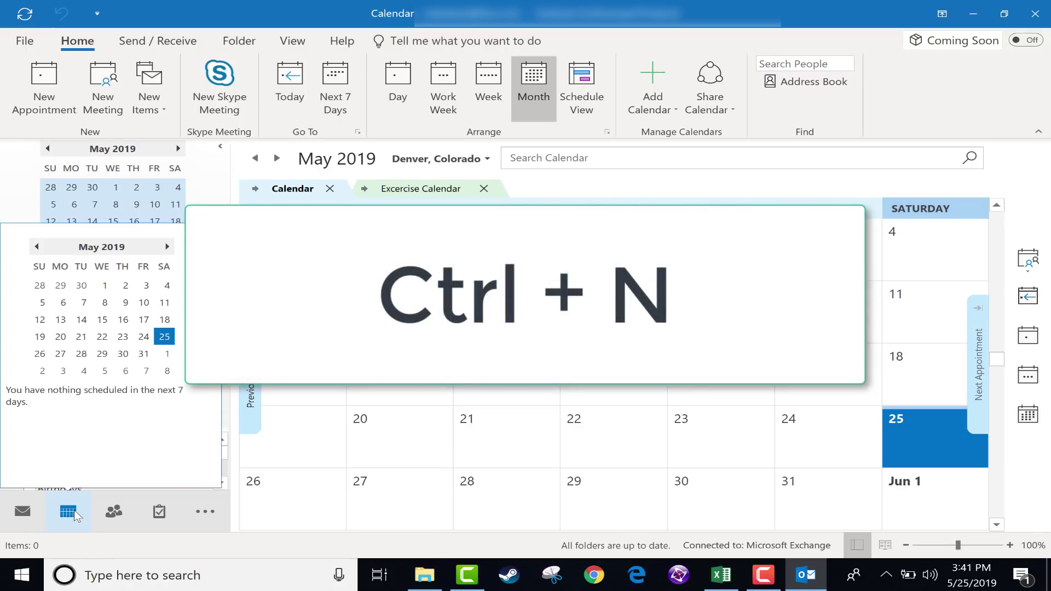
left_click(114, 515)
mouse_move(152, 511)
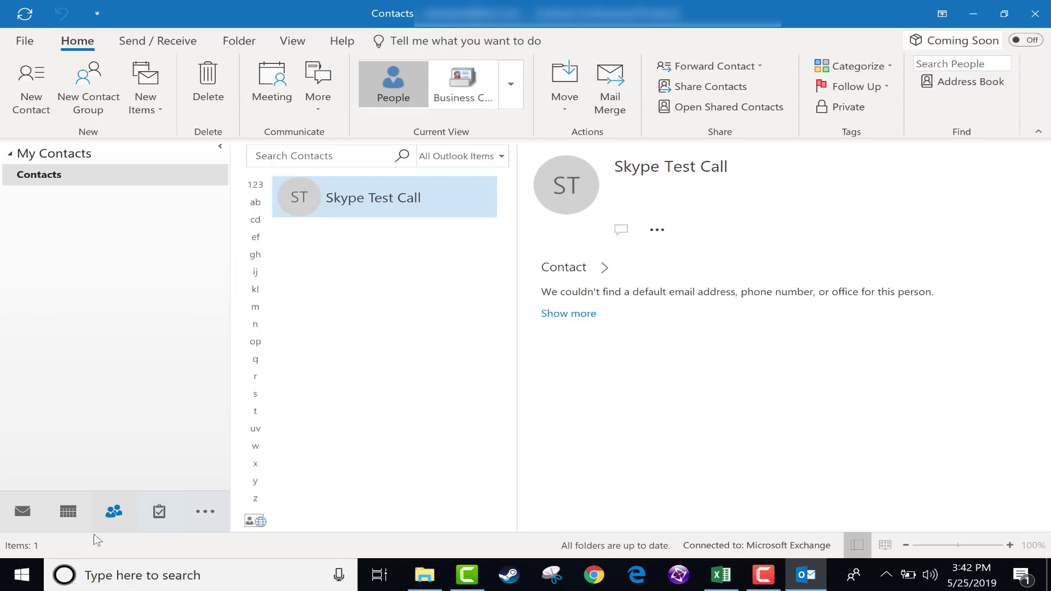
Switch between Mail and People, end on the Inbox, and open a blank contact with Ctrl+Shift+C.
left_click(23, 511)
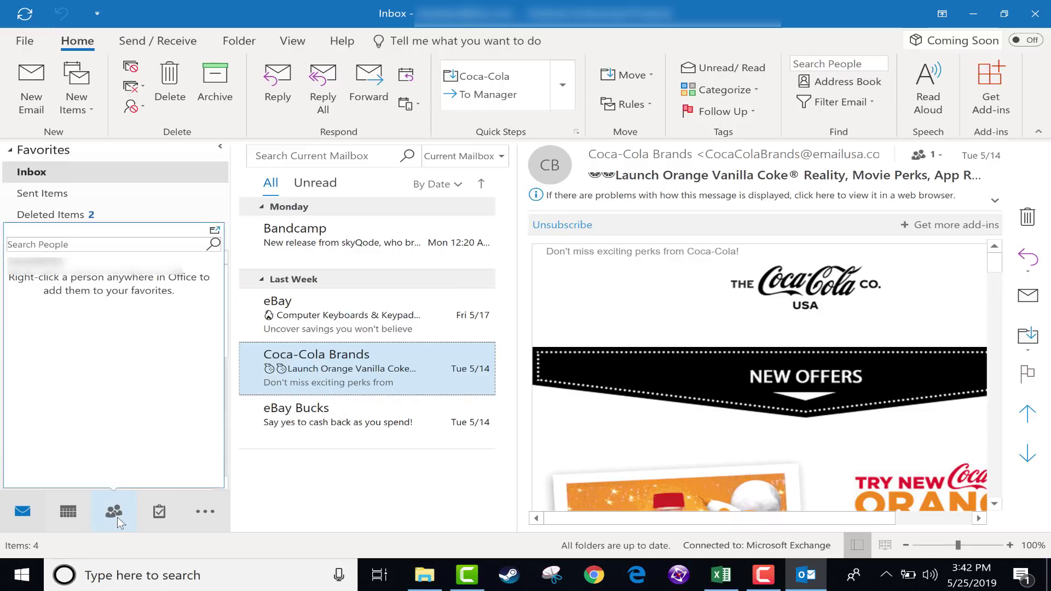
left_click(116, 515)
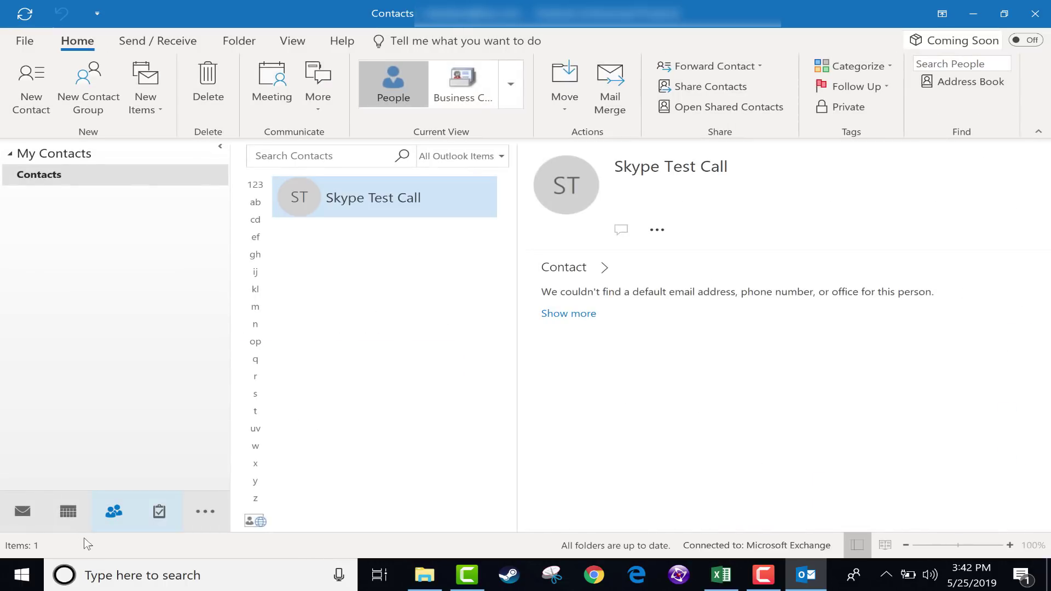
left_click(30, 510)
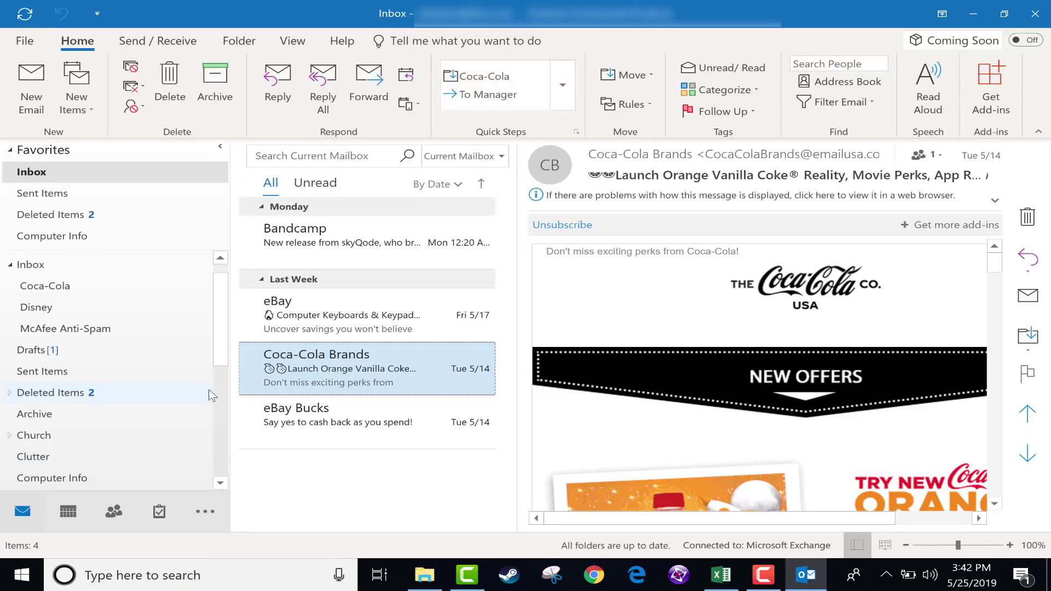
key("ctrl+shift+c")
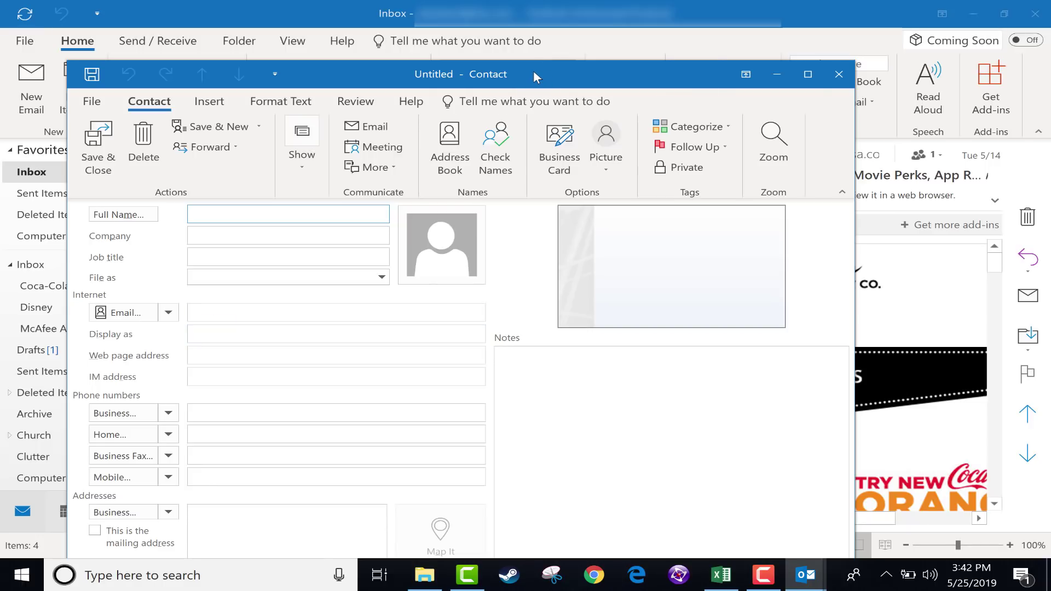
Close the blank Untitled Contact and switch to the Calendar, dismissing its preview popup.
left_click(839, 74)
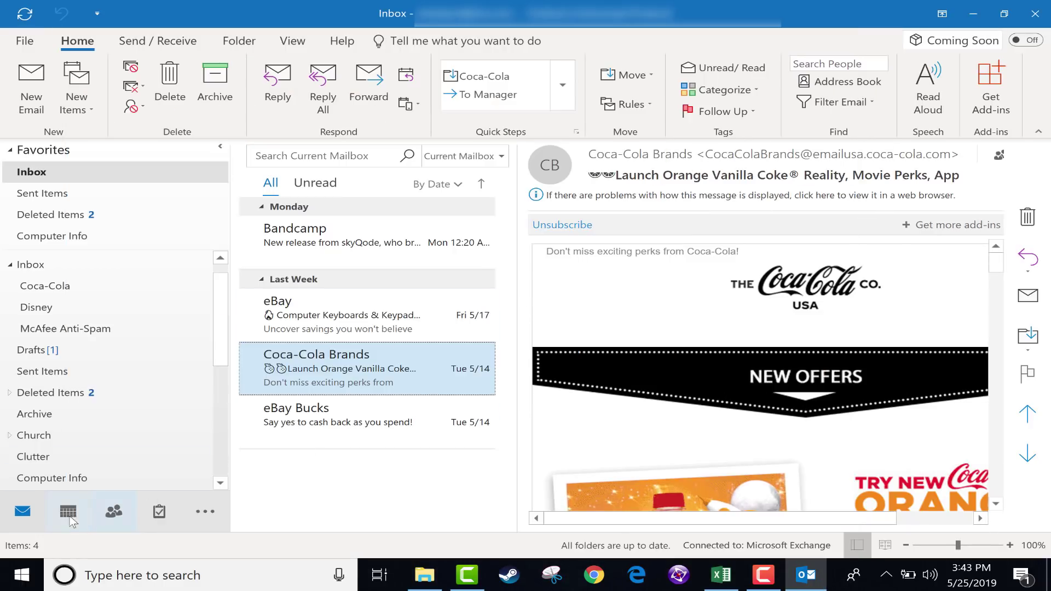
left_click(68, 511)
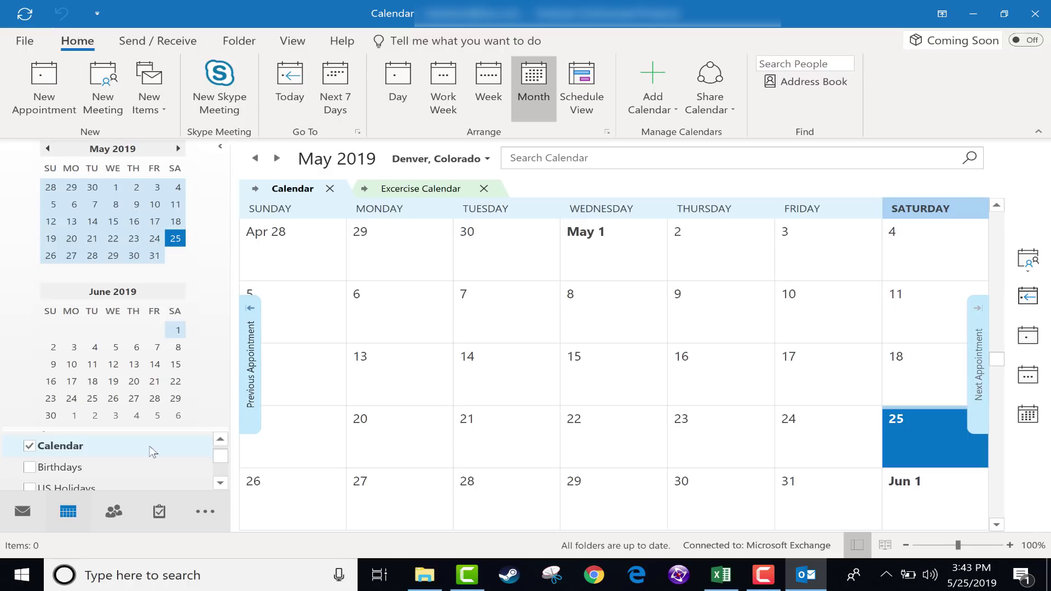
mouse_move(153, 517)
left_click(53, 524)
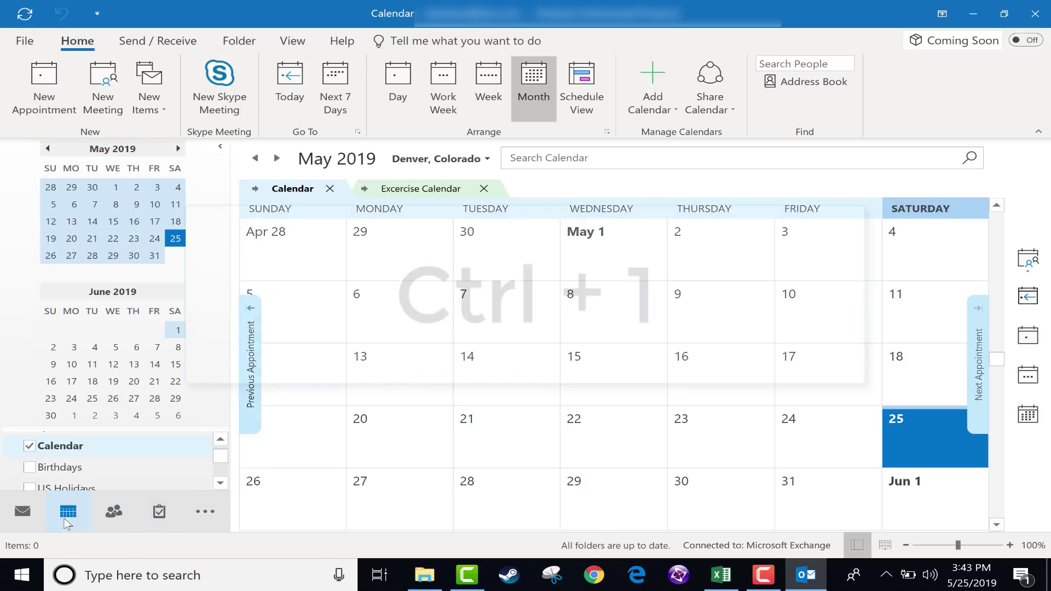
Cycle through Mail, Calendar, Contacts and Tasks with Ctrl+1–4, then return to Calendar with Ctrl+2.
key("ctrl+1")
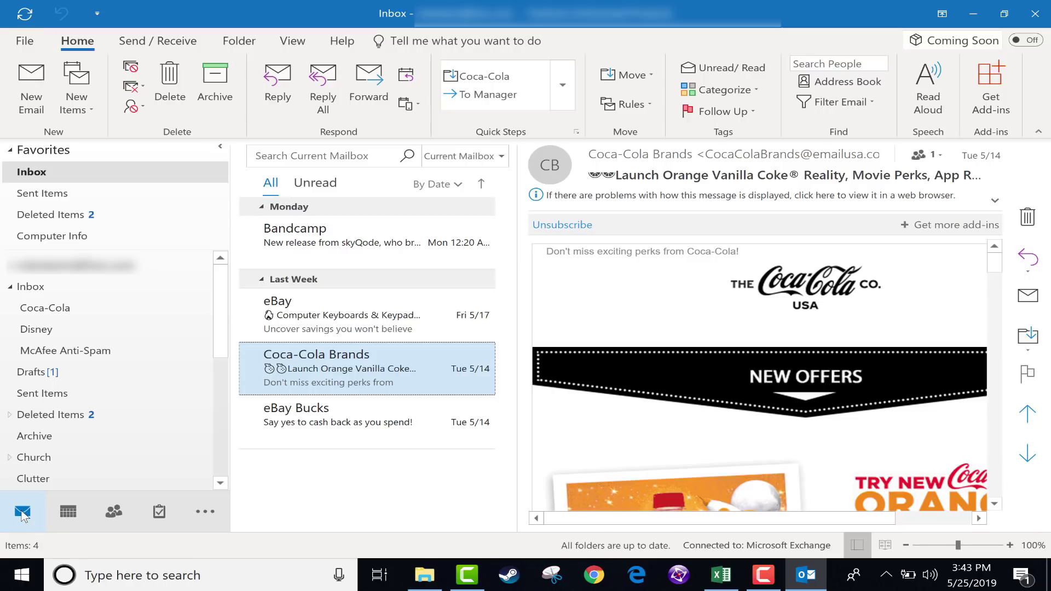
key("ctrl+2")
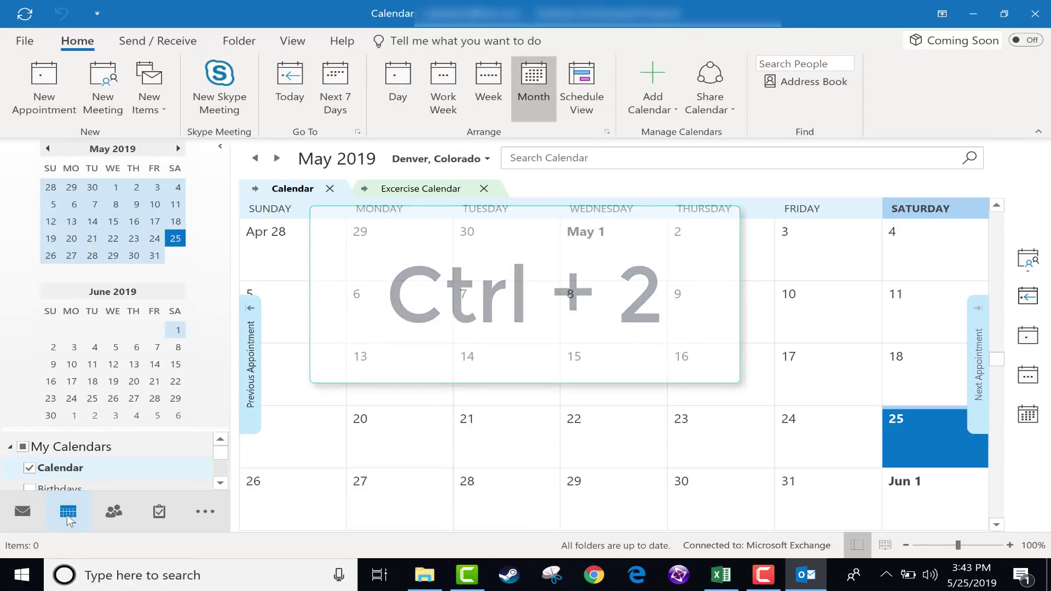
key("ctrl+3")
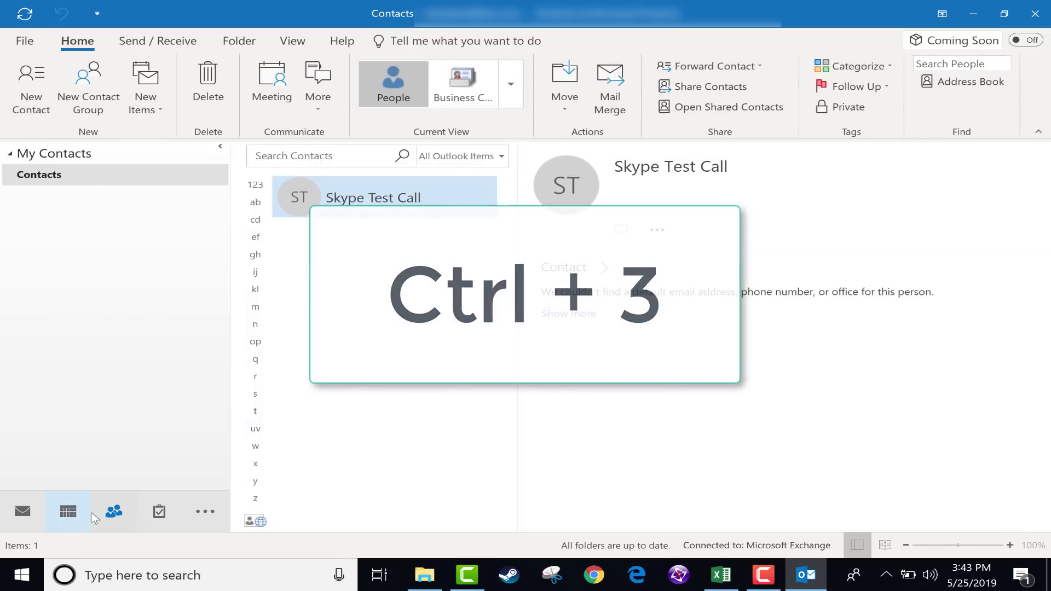
key("ctrl+4")
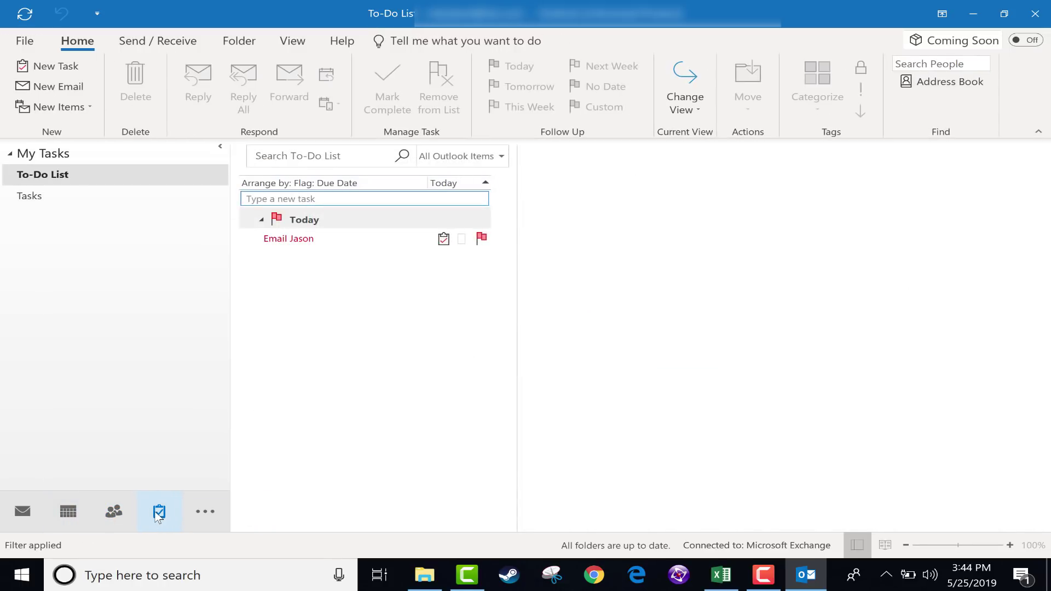
key("ctrl+2")
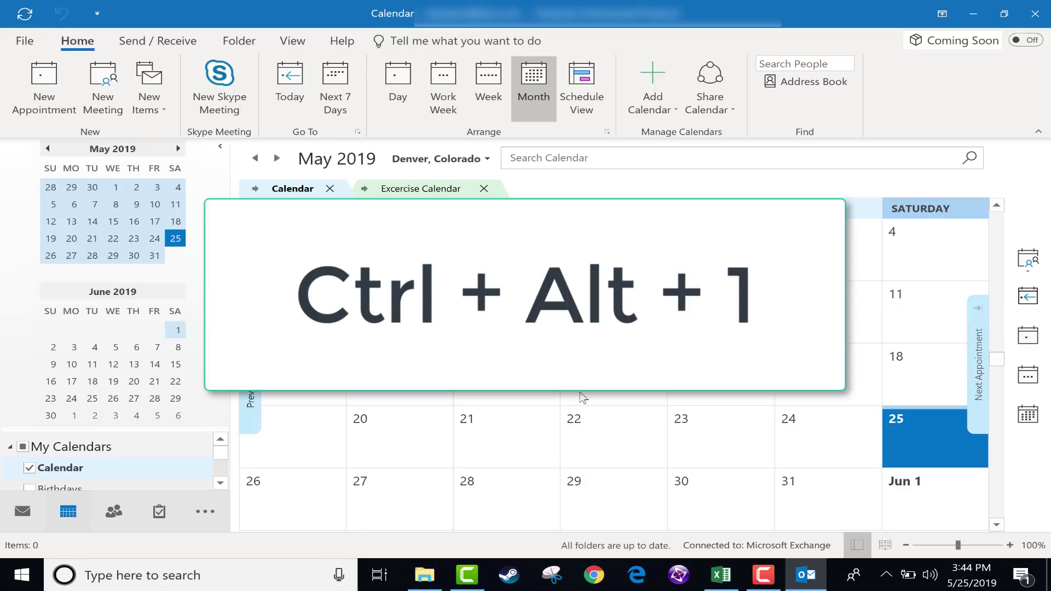
key("ctrl+alt+1")
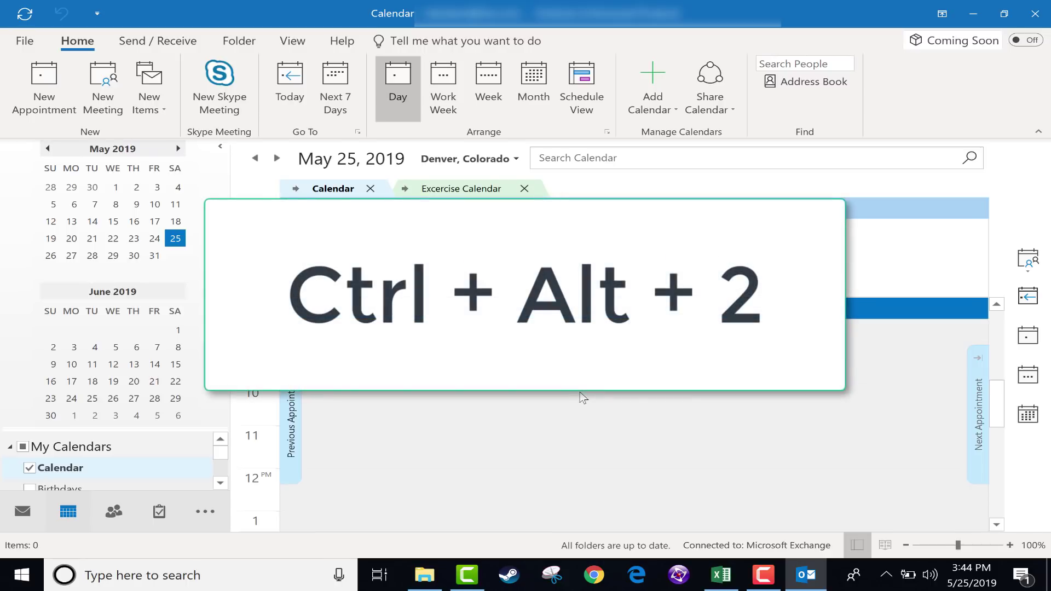
key("ctrl+alt+2")
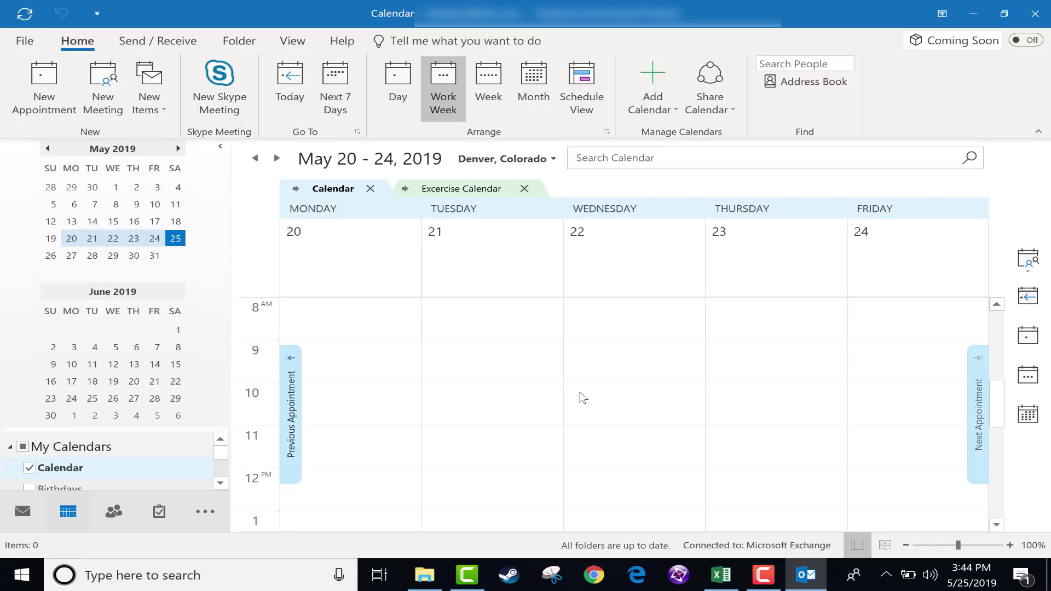
key("ctrl+alt+3")
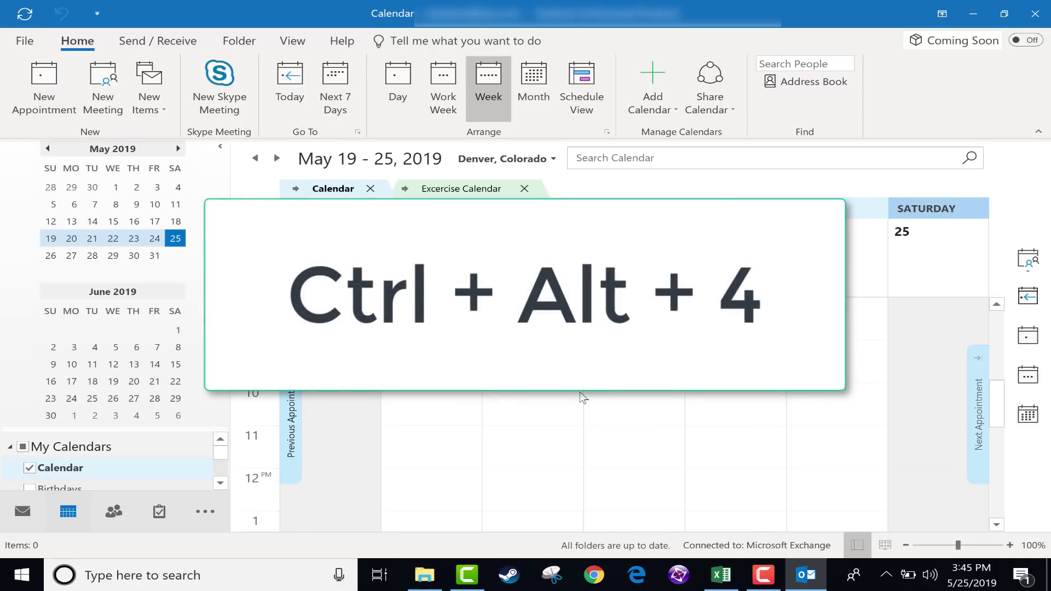
key("ctrl+alt+4")
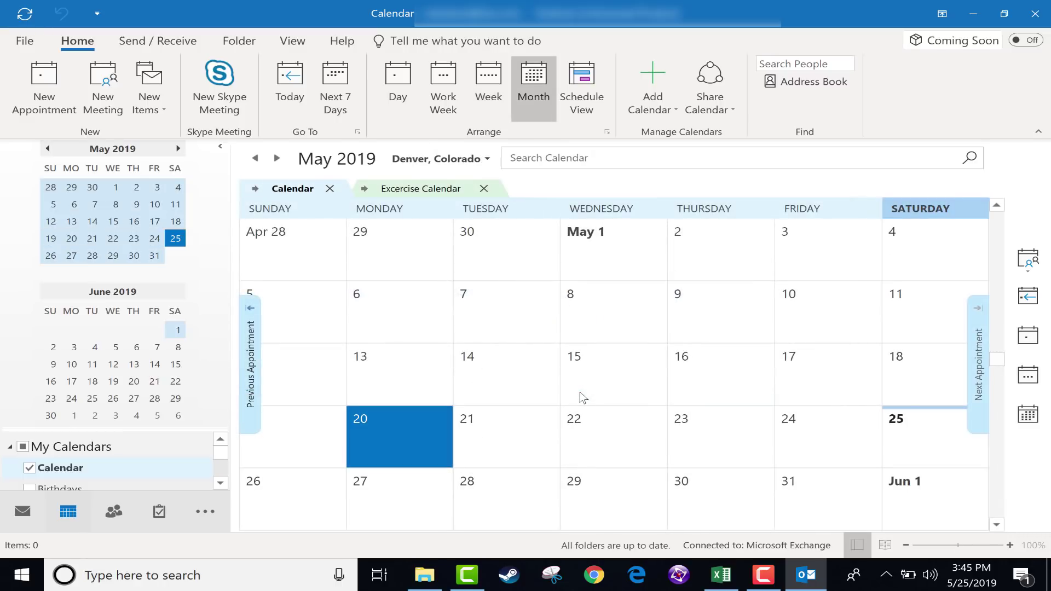
Switch the calendar to Week view with Ctrl+Alt+3, showing May 19–25, 2019.
key("ctrl+alt+3")
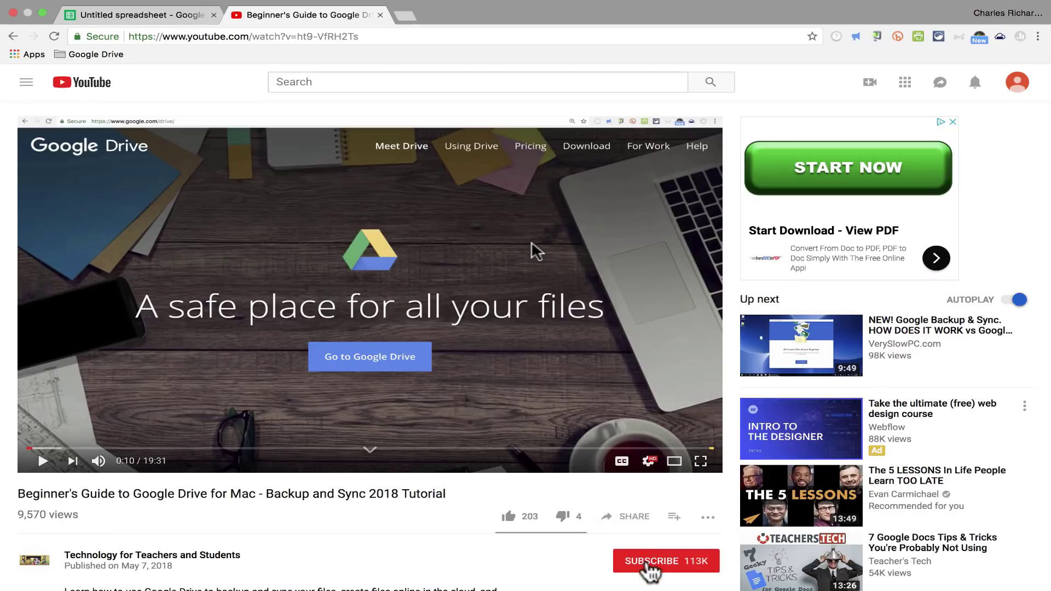
Subscribe to Technology for Teachers and Students and turn on notifications for every new video.
left_click(646, 563)
scroll(711, 569, "down", 4)
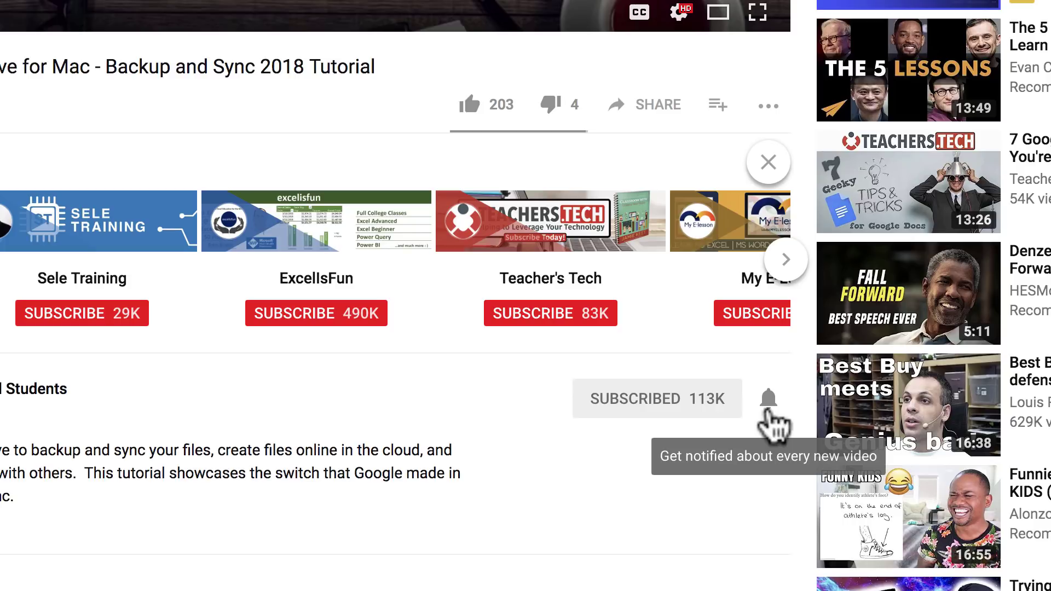
left_click(767, 409)
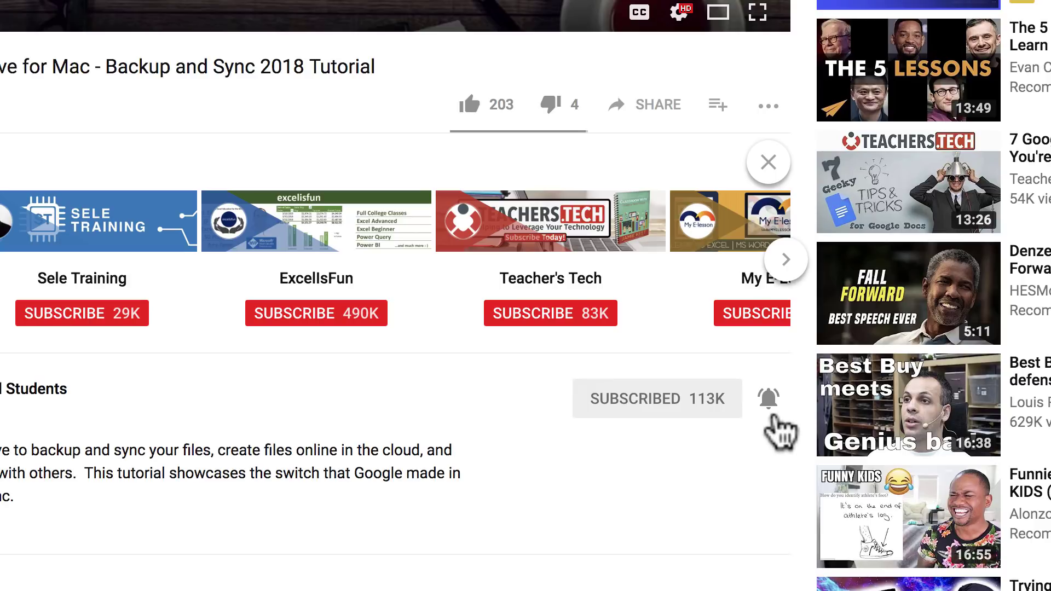